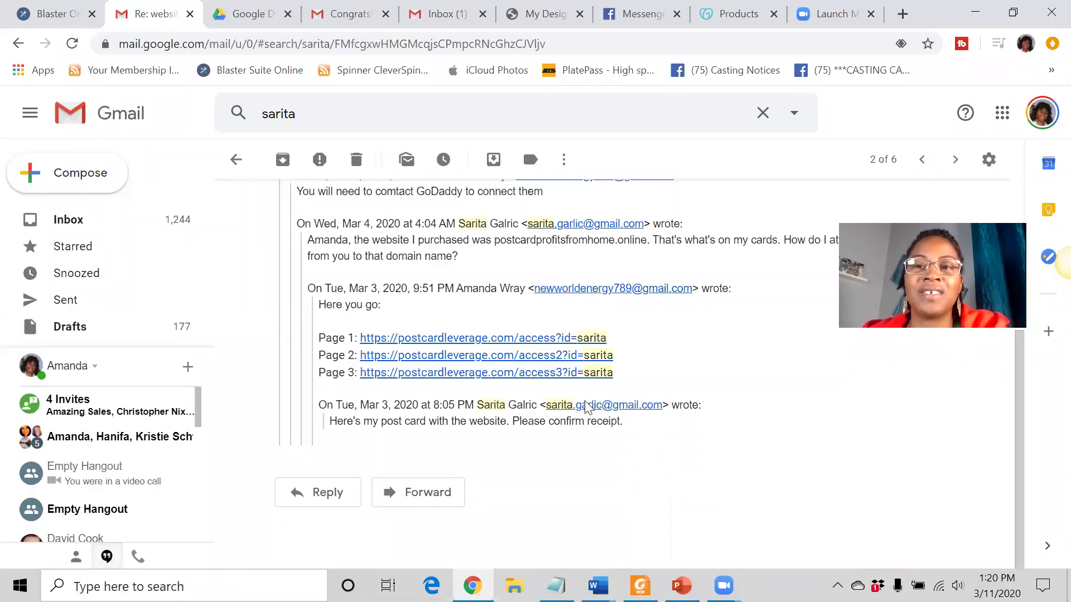
# Switch to the GoDaddy My Products page and close the feedback survey popup.
pyautogui.hotkey('ctrl', '8')
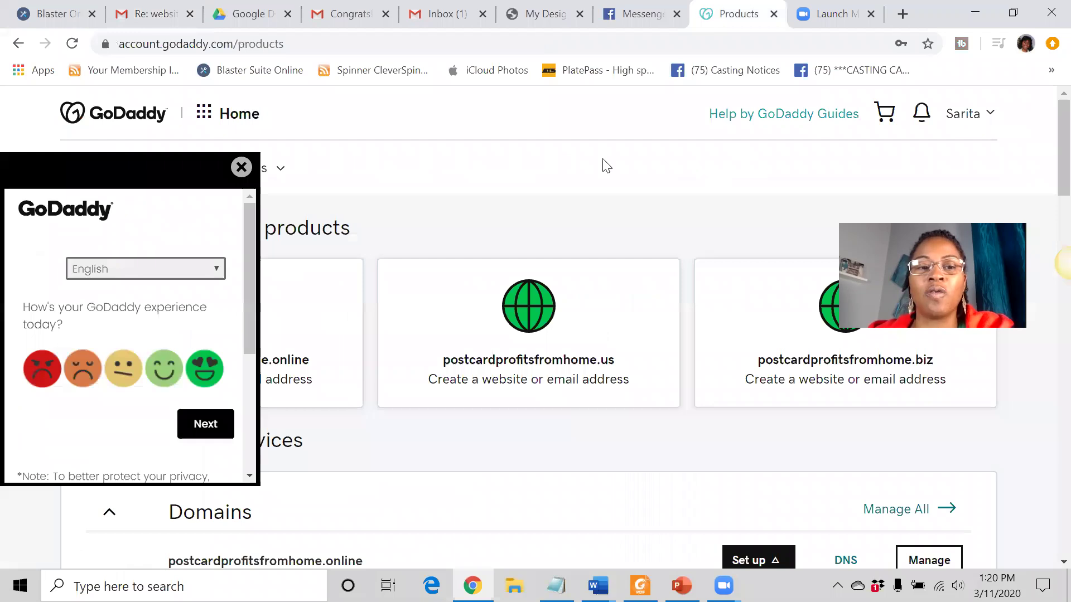
pyautogui.click(241, 169)
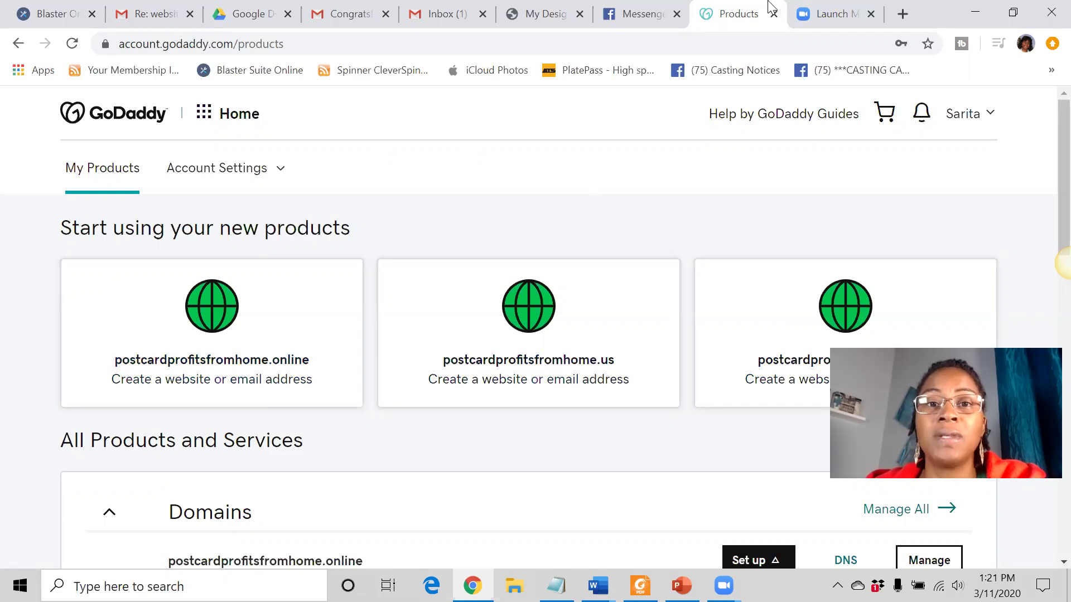
# Copy the full postcardleverage.com Passive Profits sales page address from Chrome's address bar.
pyautogui.click(335, 16)
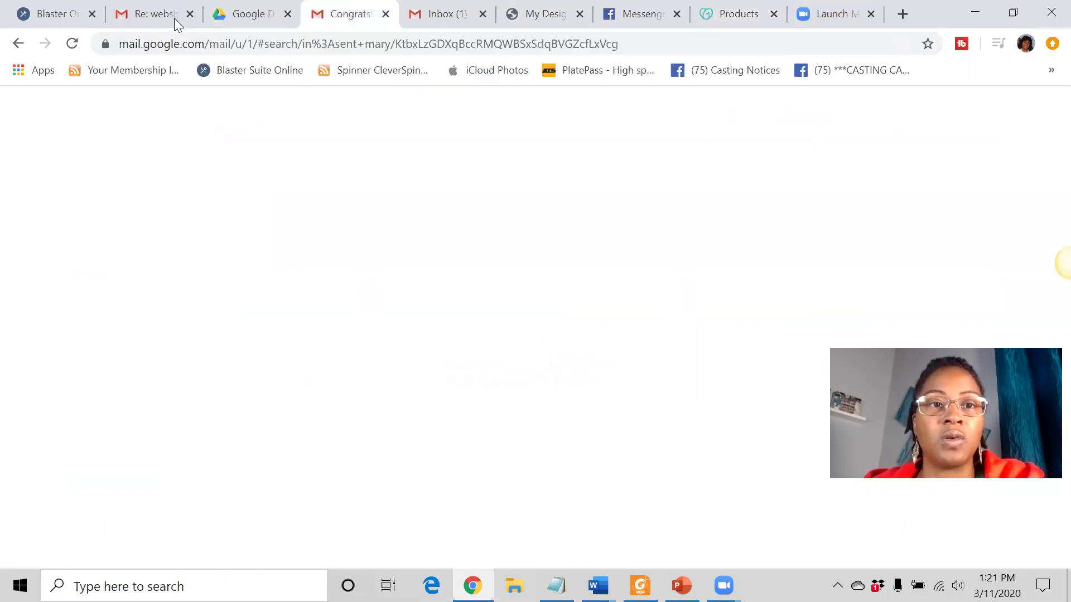
pyautogui.click(156, 15)
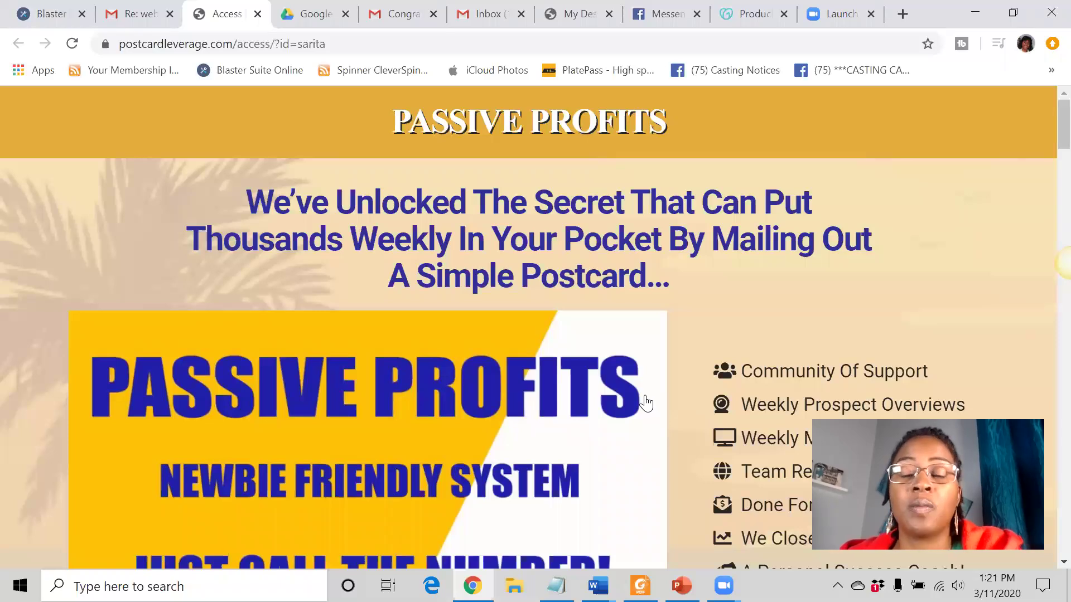
pyautogui.scroll(-4, 645, 403)
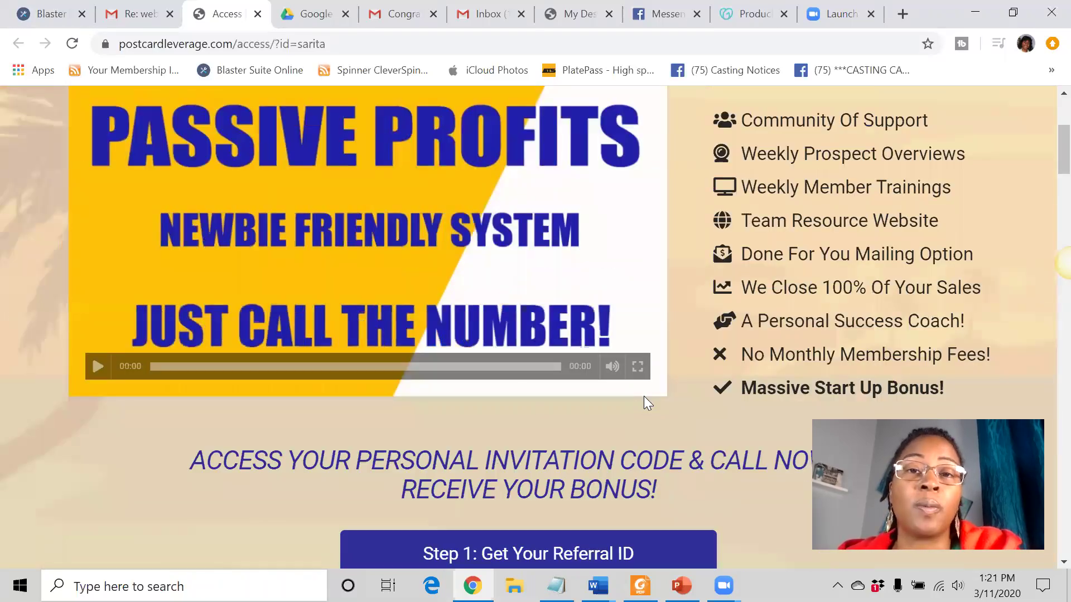
pyautogui.scroll(2, 644, 402)
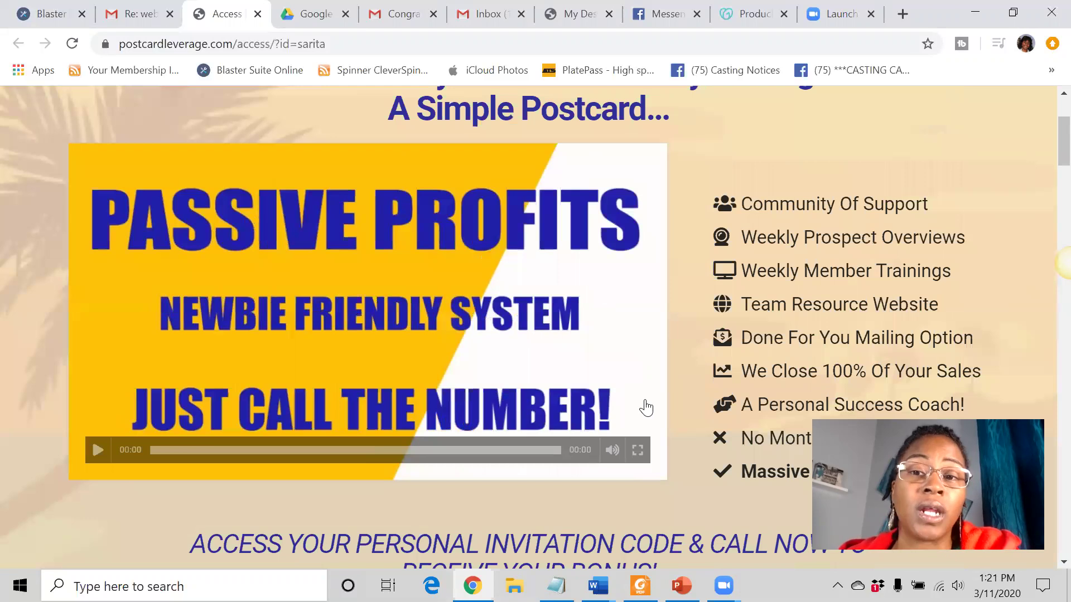
pyautogui.scroll(3, 646, 407)
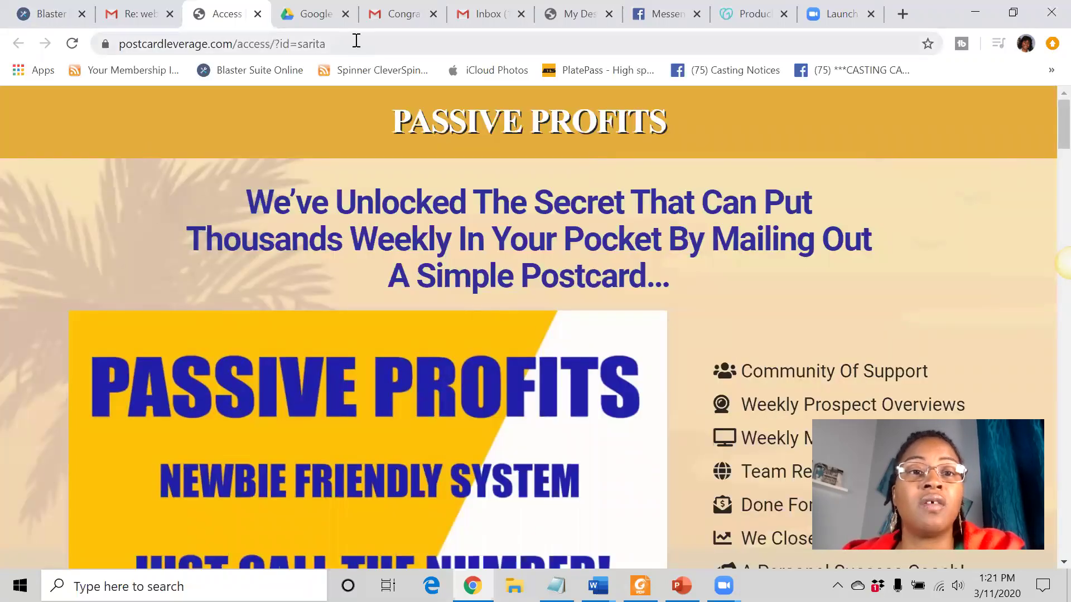
pyautogui.moveTo(329, 43); pyautogui.dragTo(97, 35)
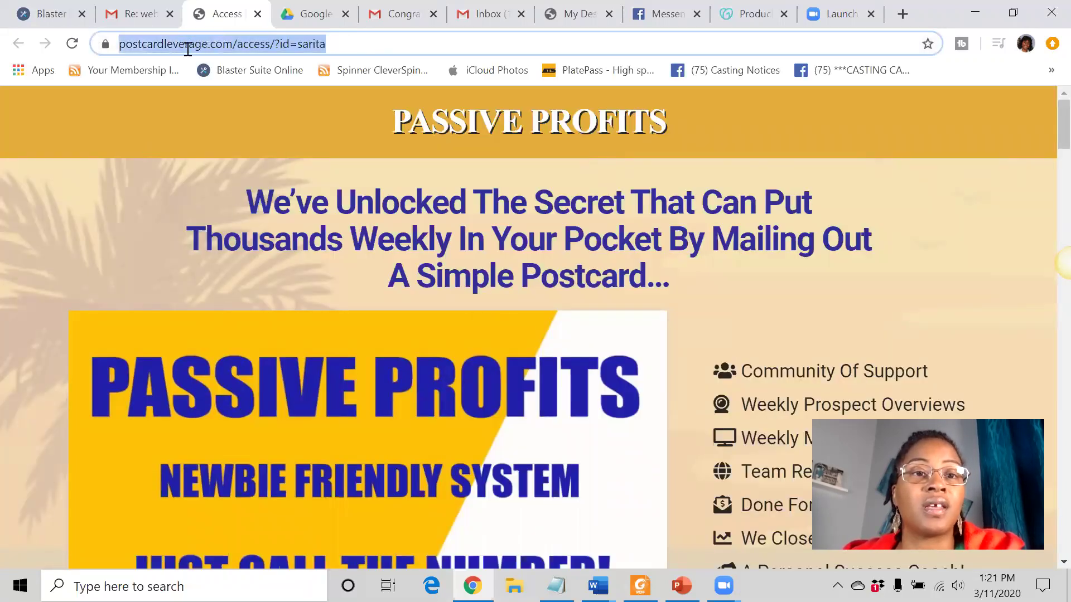
pyautogui.moveTo(188, 50); pyautogui.dragTo(328, 42)
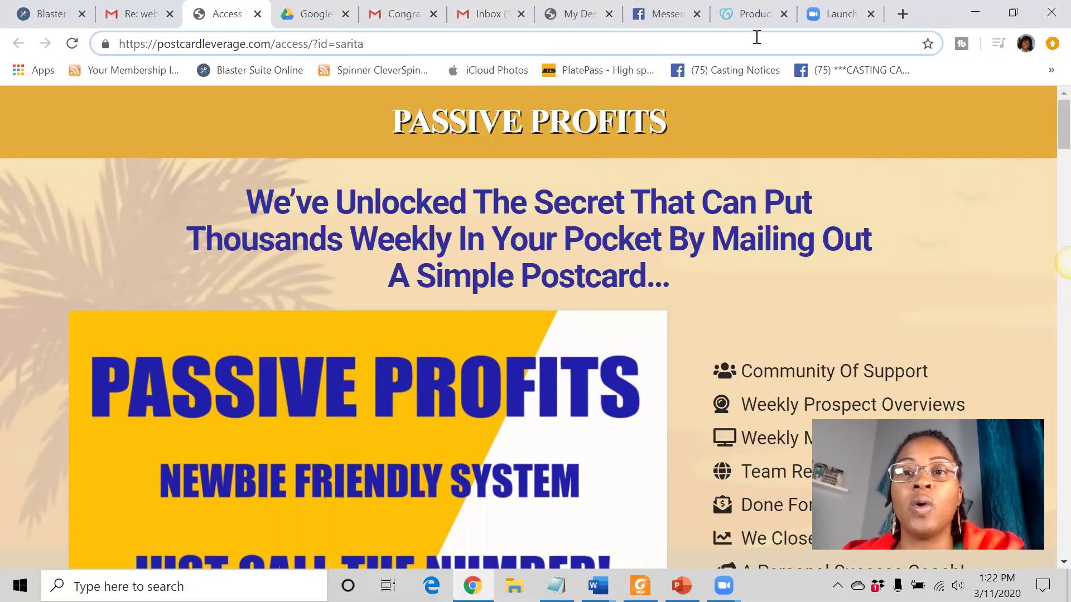
pyautogui.click(753, 14)
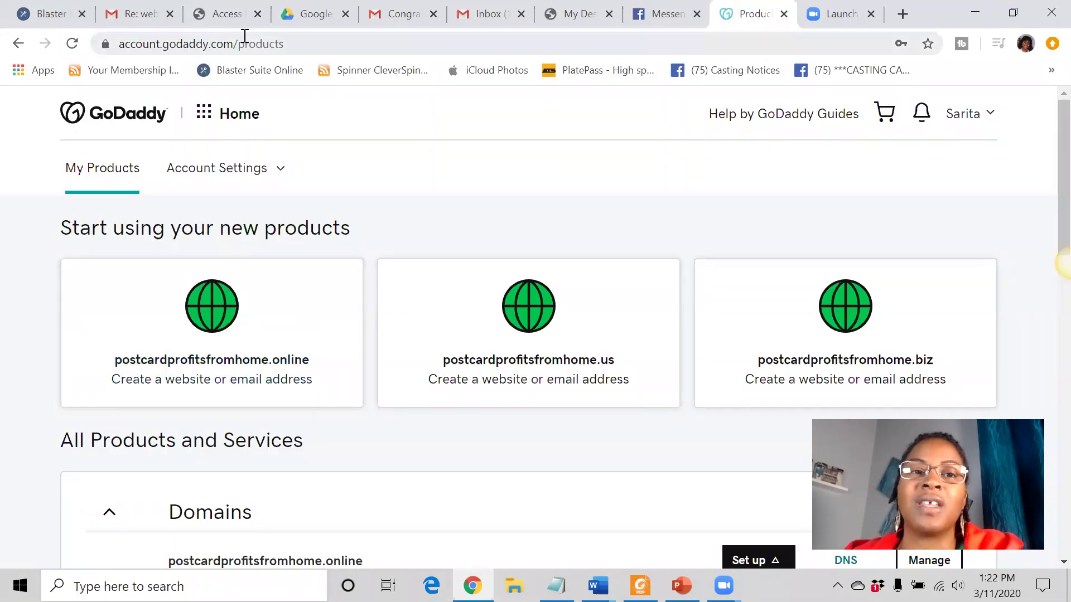
pyautogui.click(241, 16)
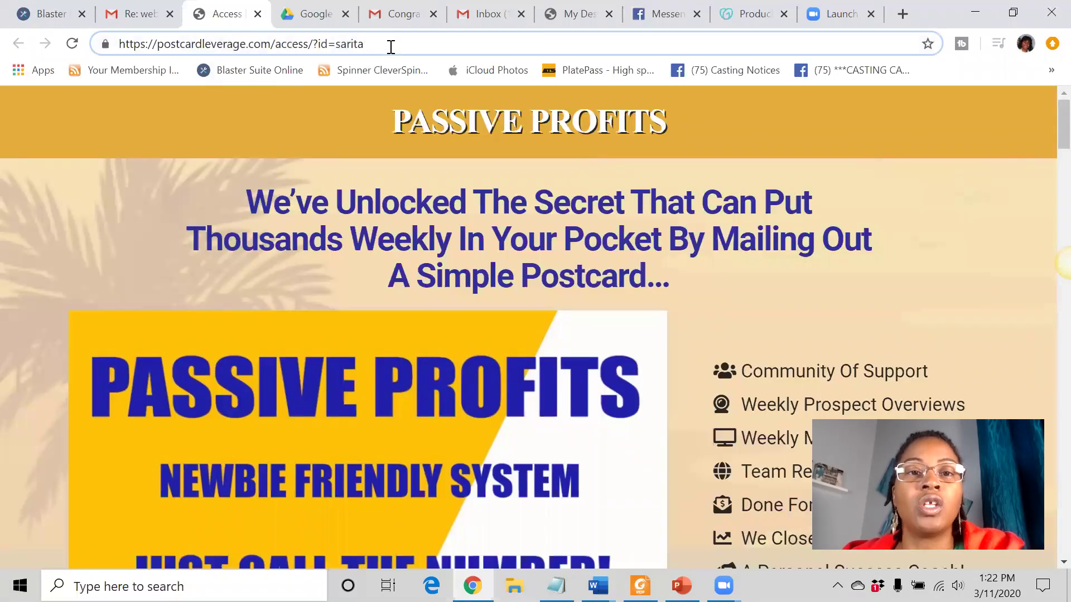
pyautogui.moveTo(265, 42); pyautogui.dragTo(100, 43)
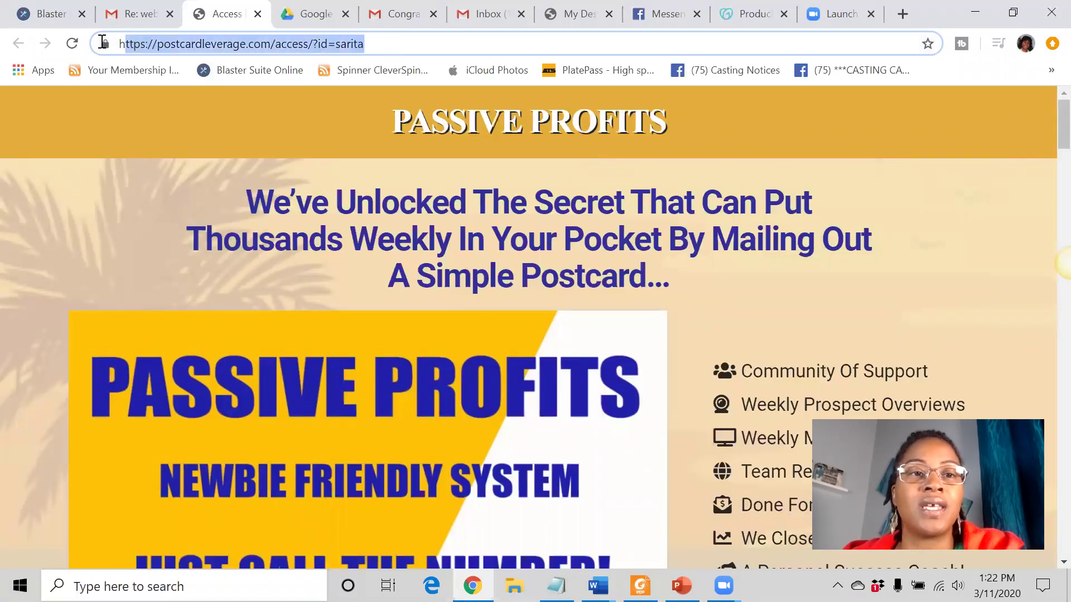
pyautogui.rightClick(142, 42)
pyautogui.click(192, 136)
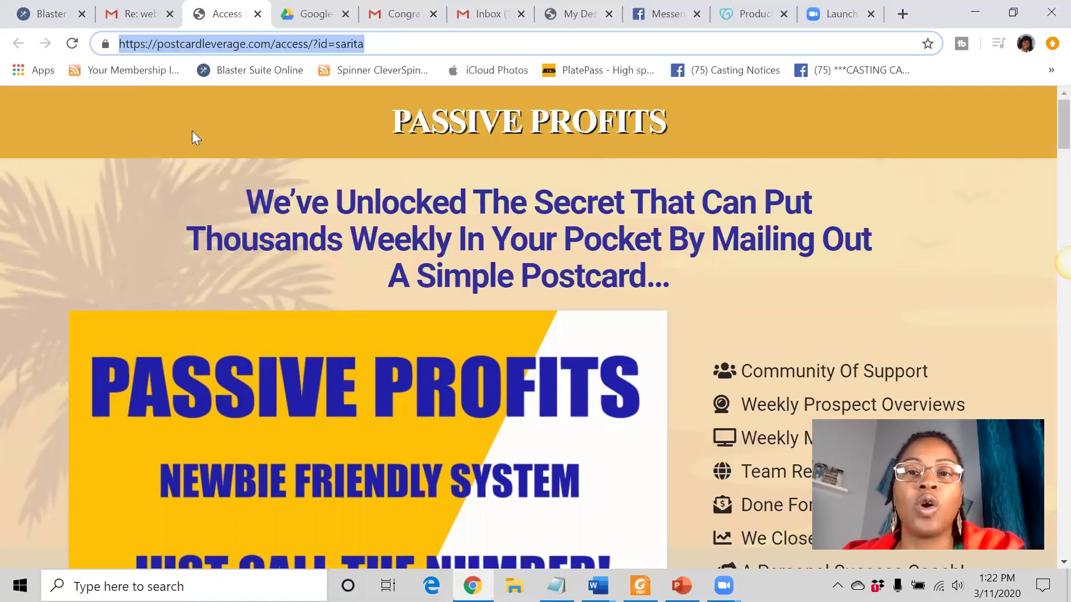
# From the Domains list on GoDaddy Products, open DNS for postcardprofitsfromhome.biz.
pyautogui.click(747, 13)
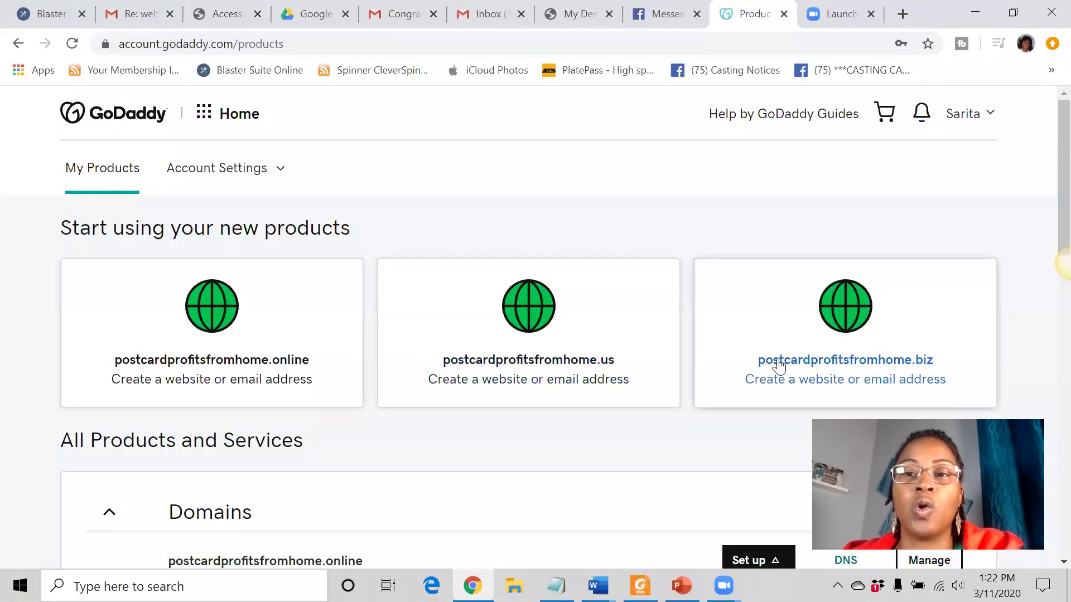
pyautogui.scroll(-1, 779, 363)
pyautogui.scroll(-1, 775, 359)
pyautogui.scroll(2, 781, 360)
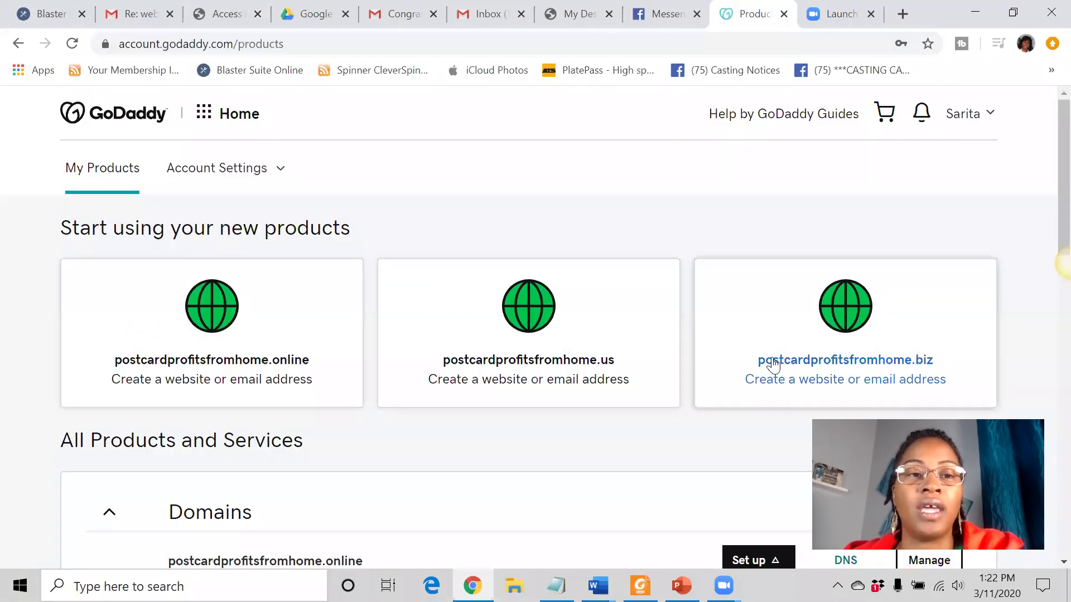
pyautogui.scroll(-6, 770, 371)
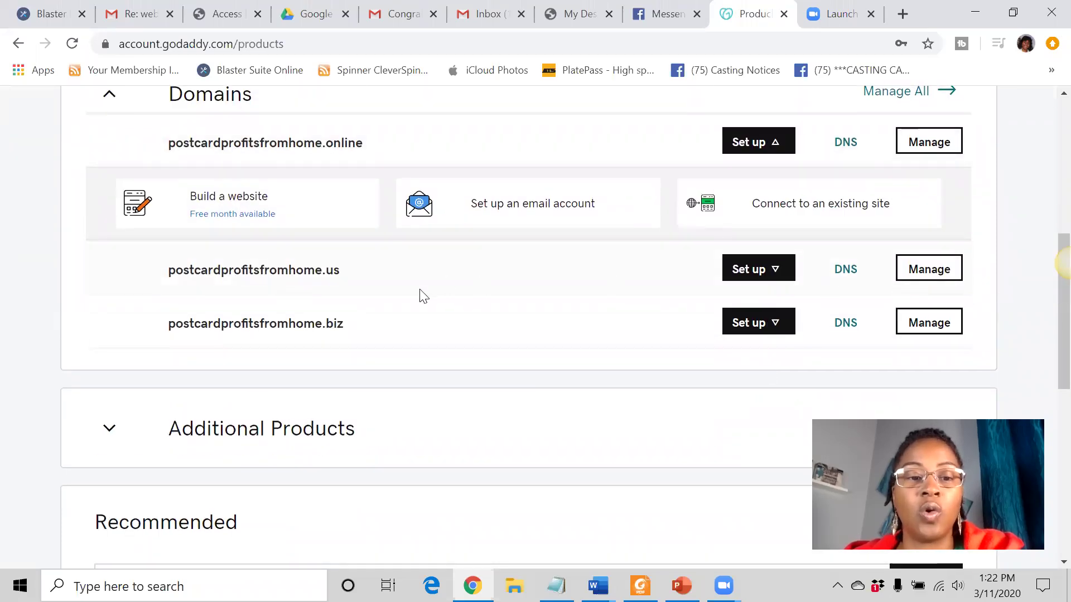
pyautogui.scroll(-1, 420, 294)
pyautogui.scroll(1, 421, 294)
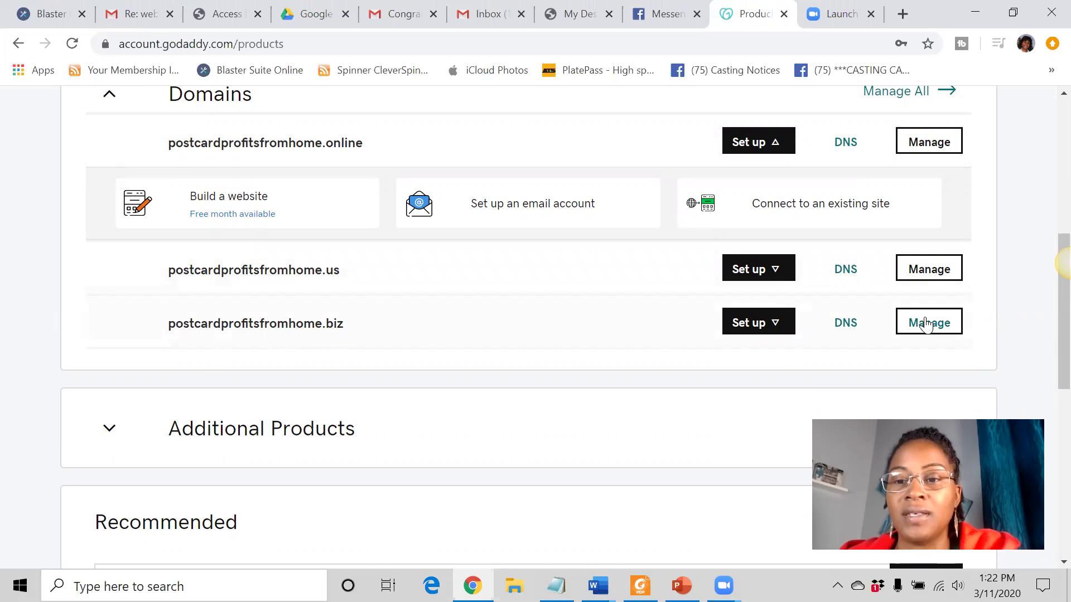
pyautogui.click(846, 324)
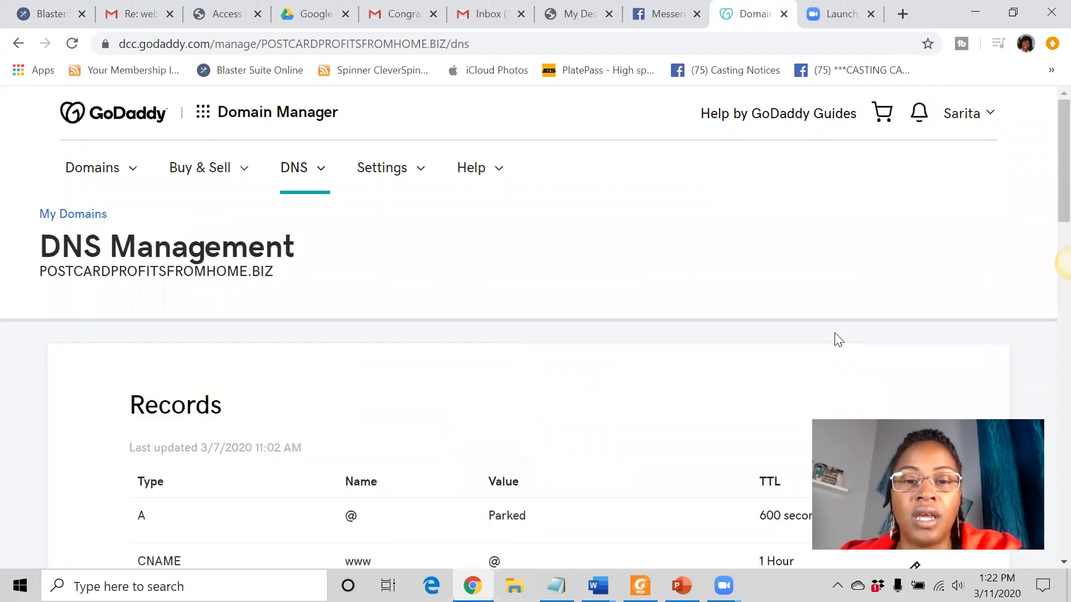
# Scroll past Records and Nameservers to the Forwarding section, which shows nothing set up.
pyautogui.scroll(-2, 55, 176)
pyautogui.scroll(2, 78, 190)
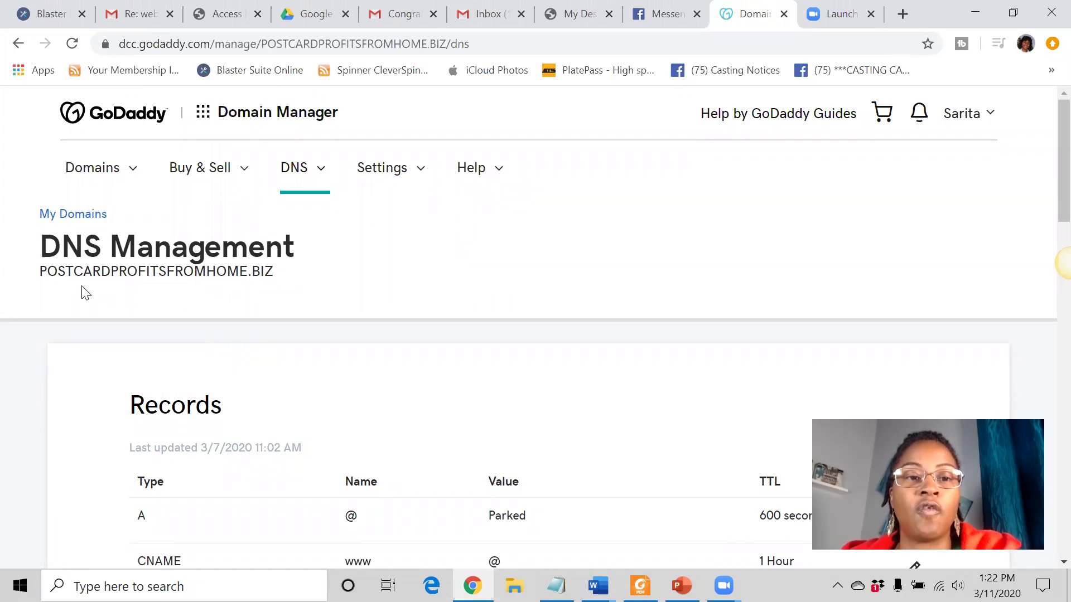
pyautogui.scroll(-10, 656, 256)
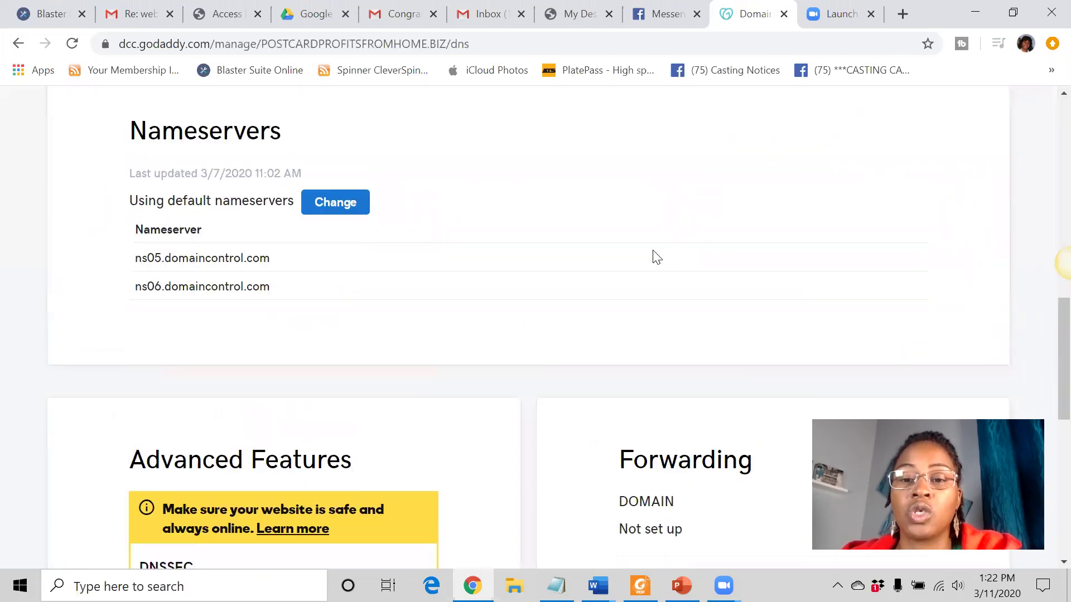
pyautogui.scroll(-3, 653, 256)
pyautogui.scroll(3, 651, 251)
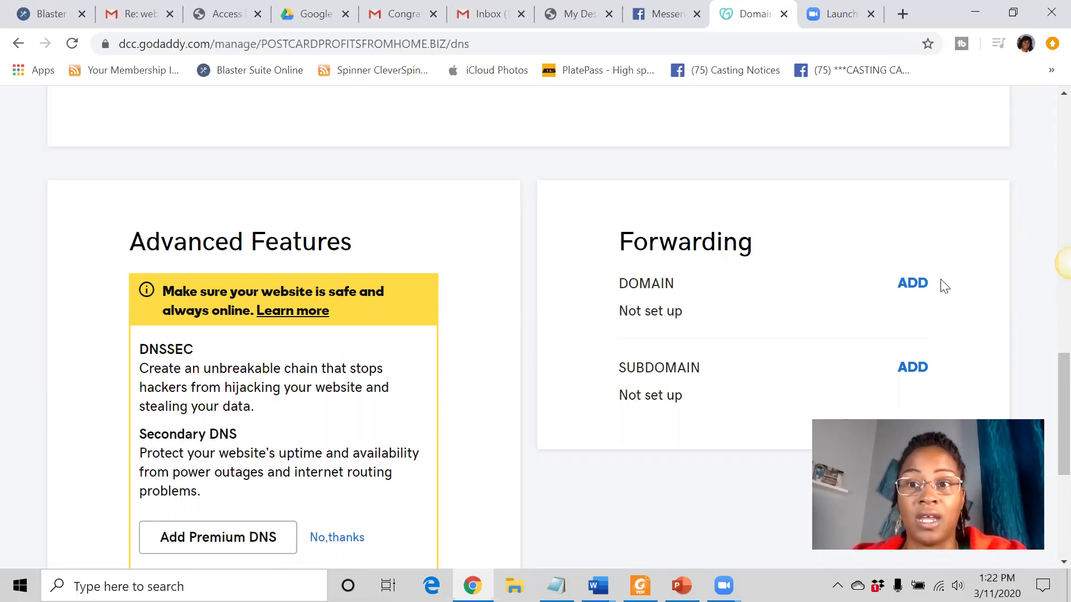
# Add domain forwarding with the copied postcardleverage.com sales page URL as destination.
pyautogui.click(911, 284)
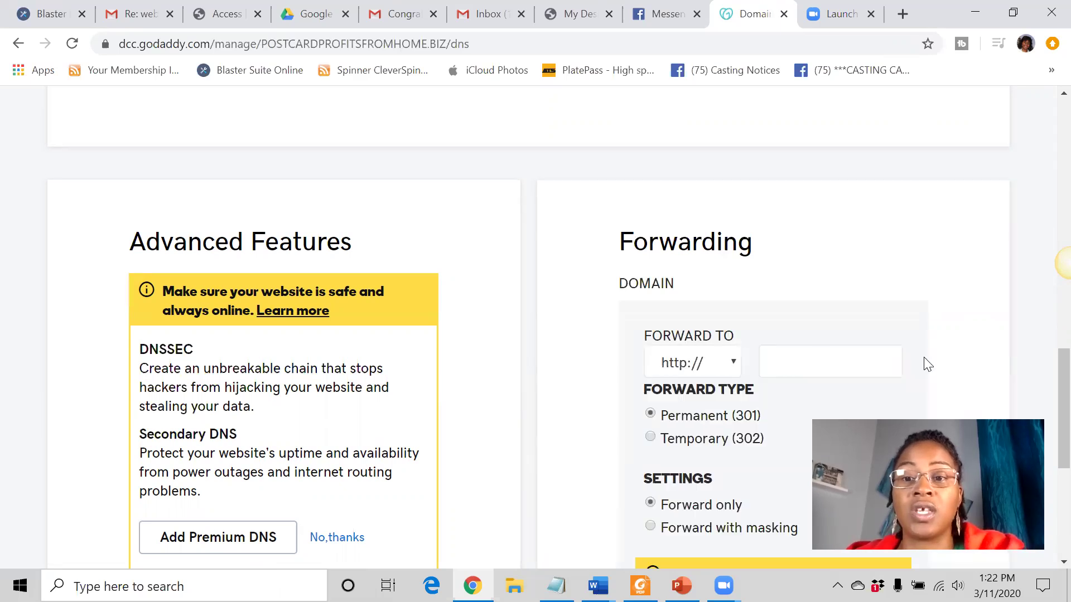
pyautogui.scroll(-1, 870, 351)
pyautogui.click(784, 289)
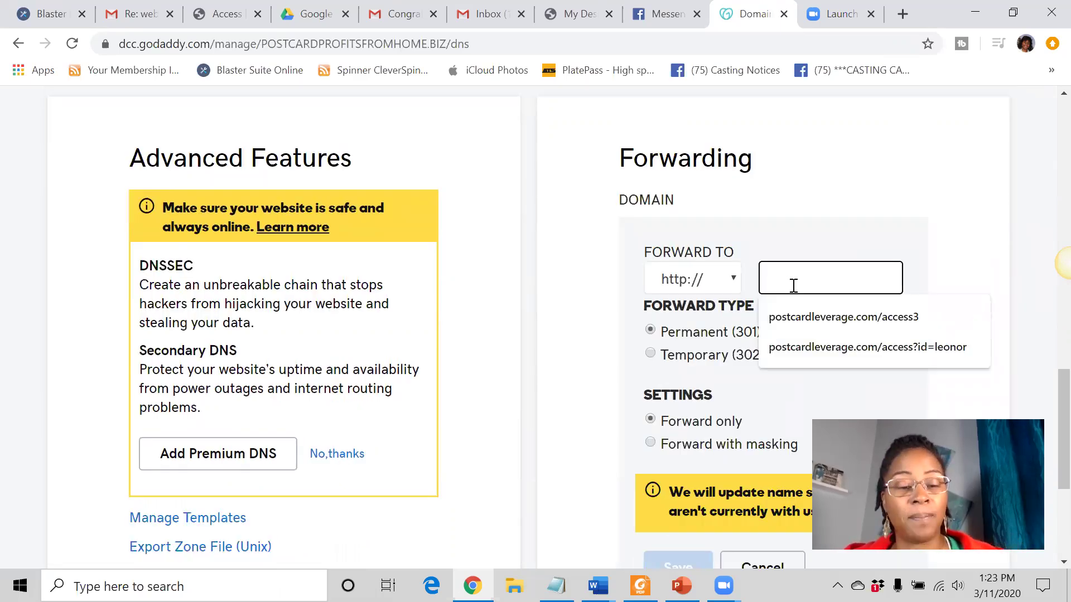
pyautogui.hotkey('ctrl', 'v')
pyautogui.press('Left')
pyautogui.press('Left')
pyautogui.press('Left')
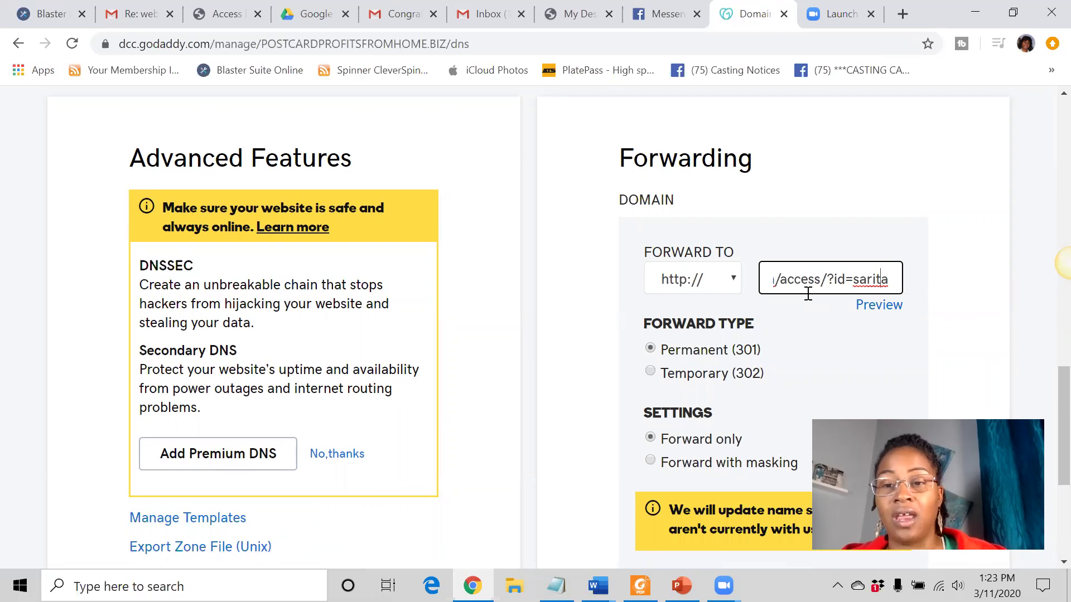
pyautogui.press('Left')
pyautogui.press('Left')
pyautogui.press('Left')
pyautogui.press('Left')
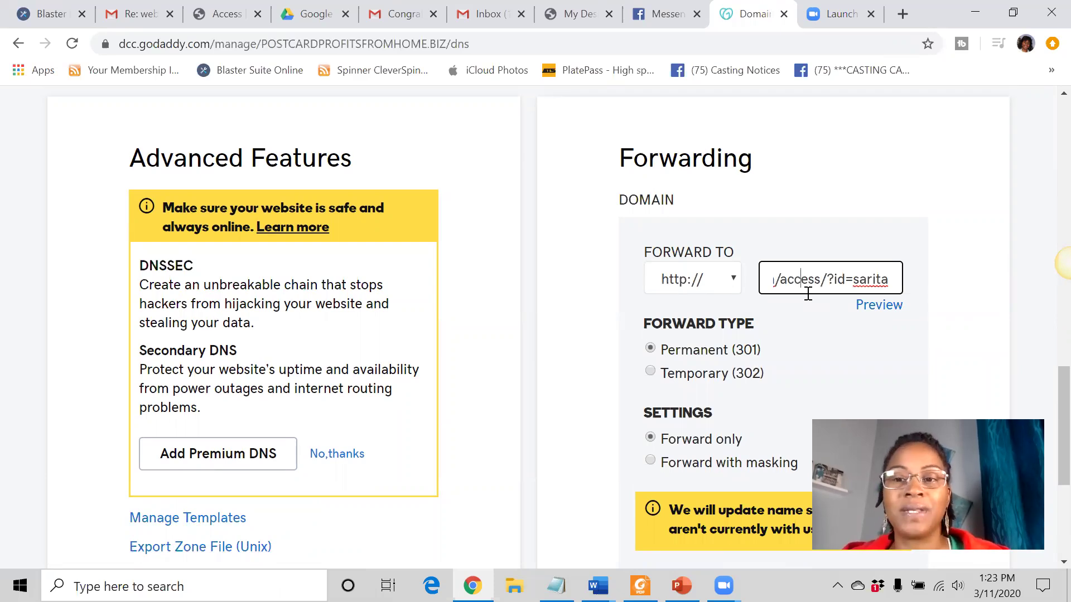
pyautogui.press('Left')
pyautogui.press('Left')
pyautogui.press('Left')
pyautogui.press('Left')
pyautogui.press('Left')
pyautogui.press('Left')
pyautogui.press('Left')
pyautogui.press('Left')
pyautogui.press('Left')
pyautogui.press('Left')
pyautogui.press('Left')
pyautogui.press('Left')
pyautogui.press('Left')
pyautogui.press('Left')
pyautogui.press('Left')
pyautogui.press('Left')
pyautogui.press('Left')
pyautogui.press('Left')
pyautogui.press('Left')
pyautogui.press('Left')
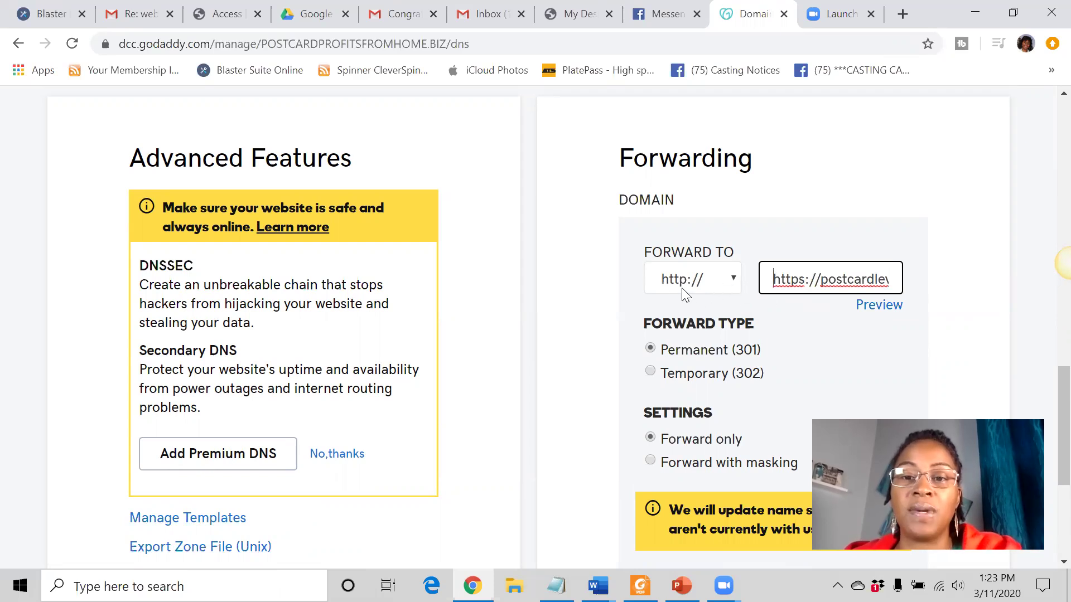
pyautogui.click(732, 288)
pyautogui.click(707, 323)
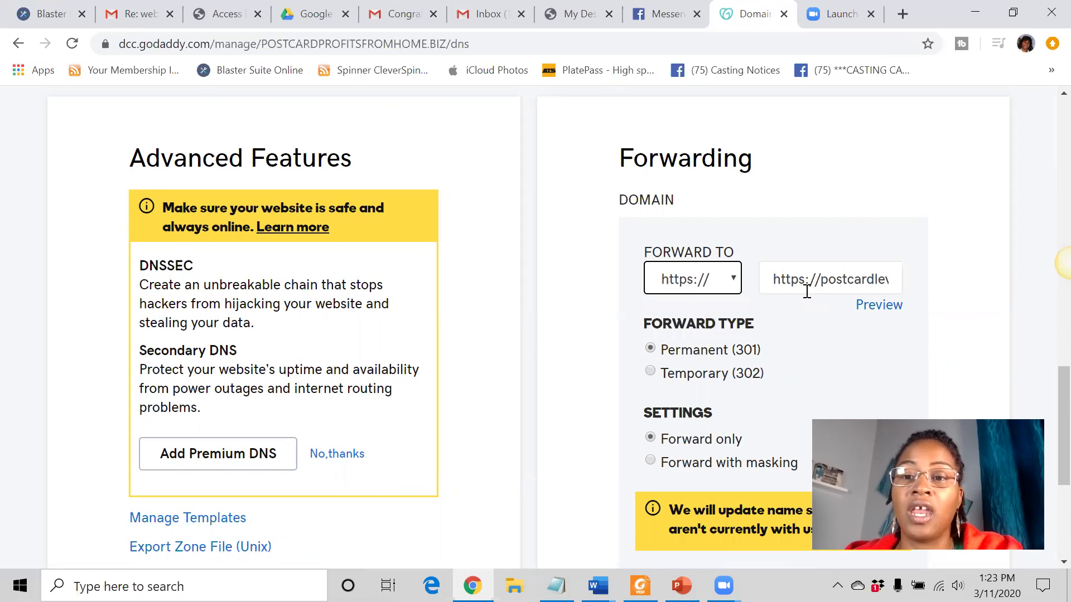
pyautogui.moveTo(818, 282); pyautogui.dragTo(745, 283)
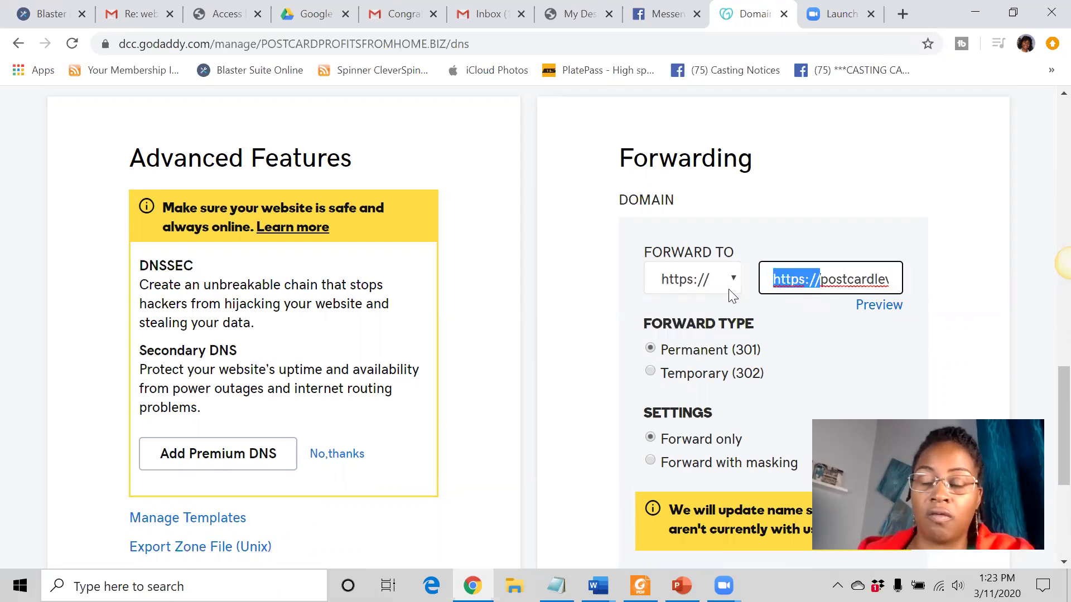
pyautogui.press('BackSpace')
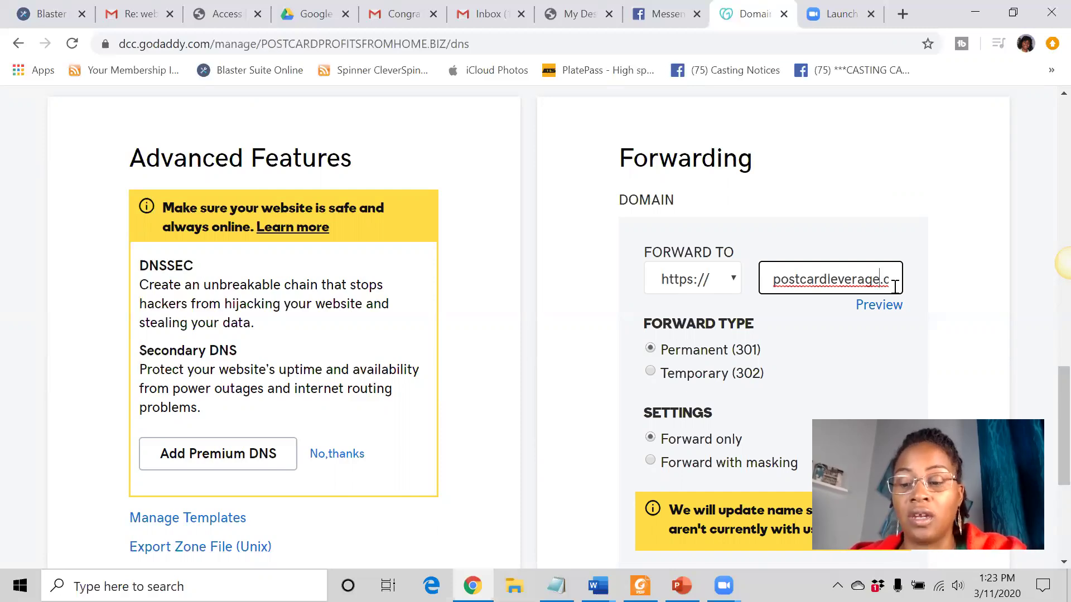
pyautogui.press('End')
pyautogui.write('/acces')
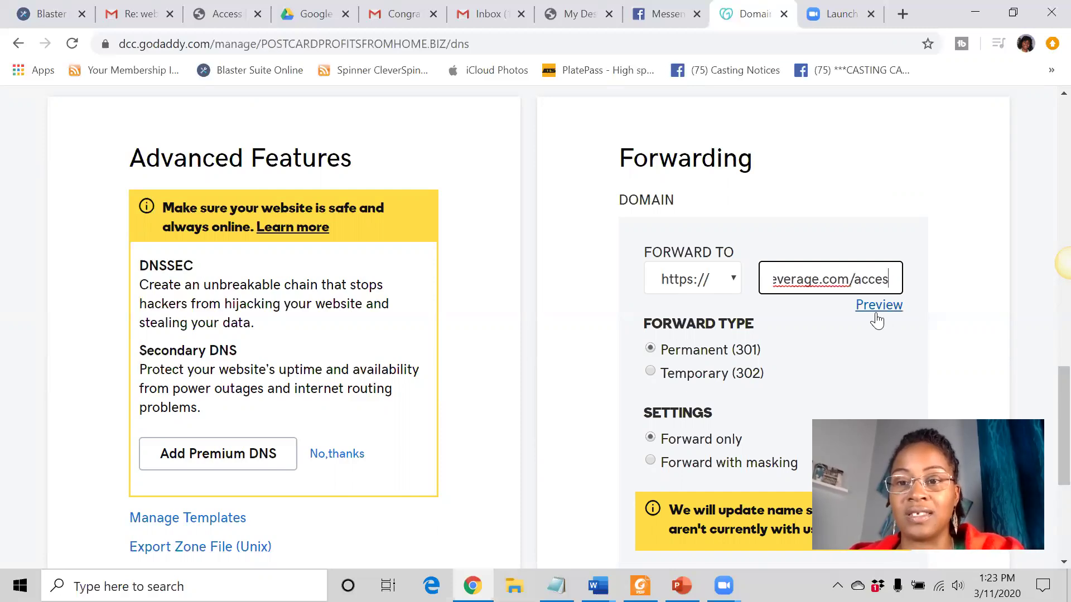
pyautogui.write('s/?id=sa')
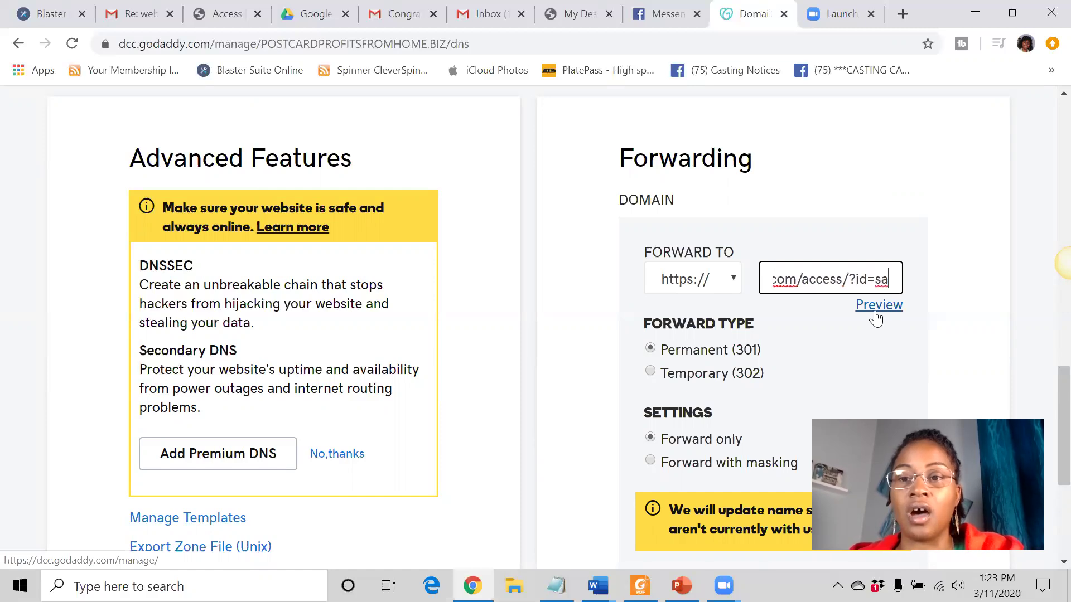
pyautogui.write('ri')
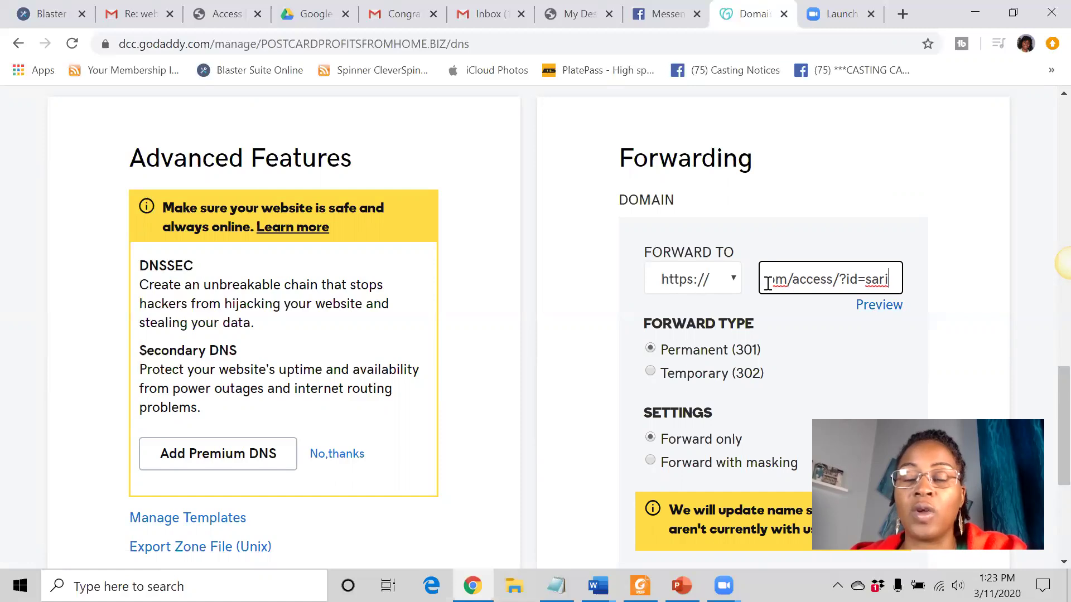
pyautogui.click(888, 309)
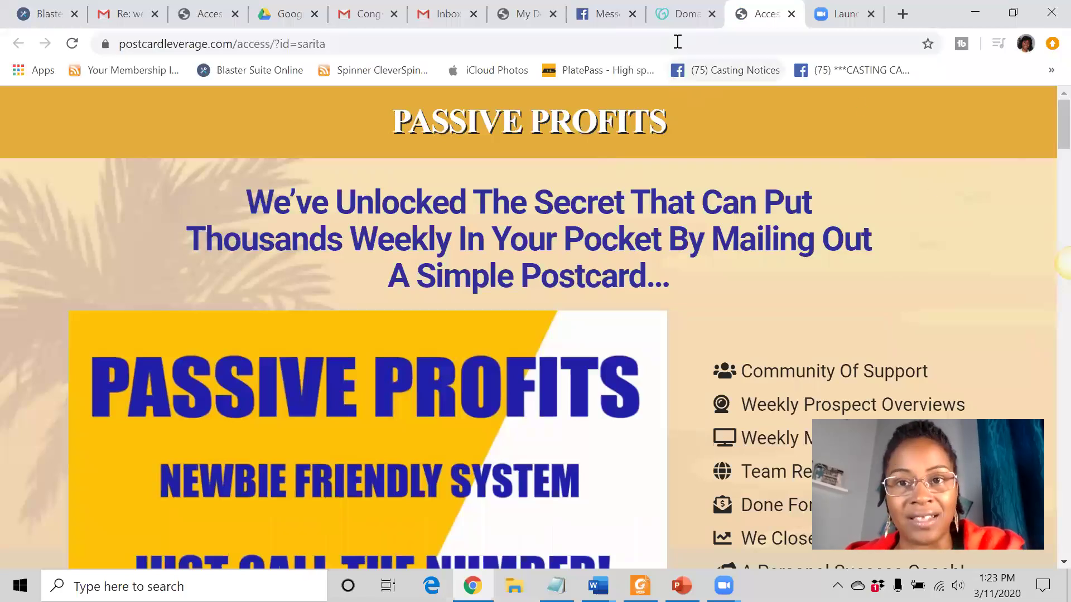
# Save the .biz forwarding as Permanent (301) and Forward only.
pyautogui.click(686, 13)
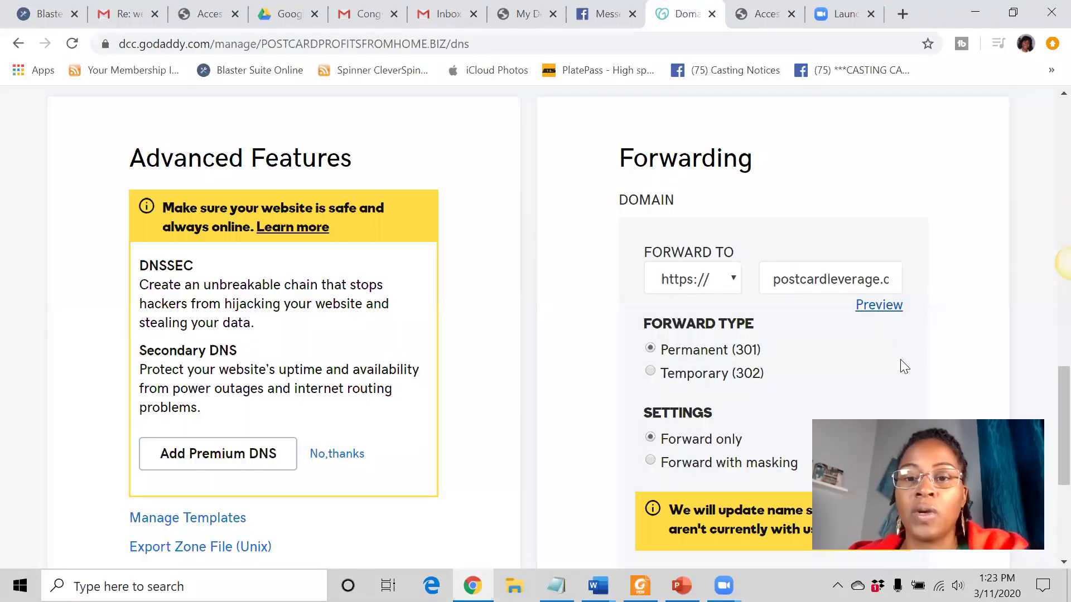
pyautogui.scroll(-2, 901, 366)
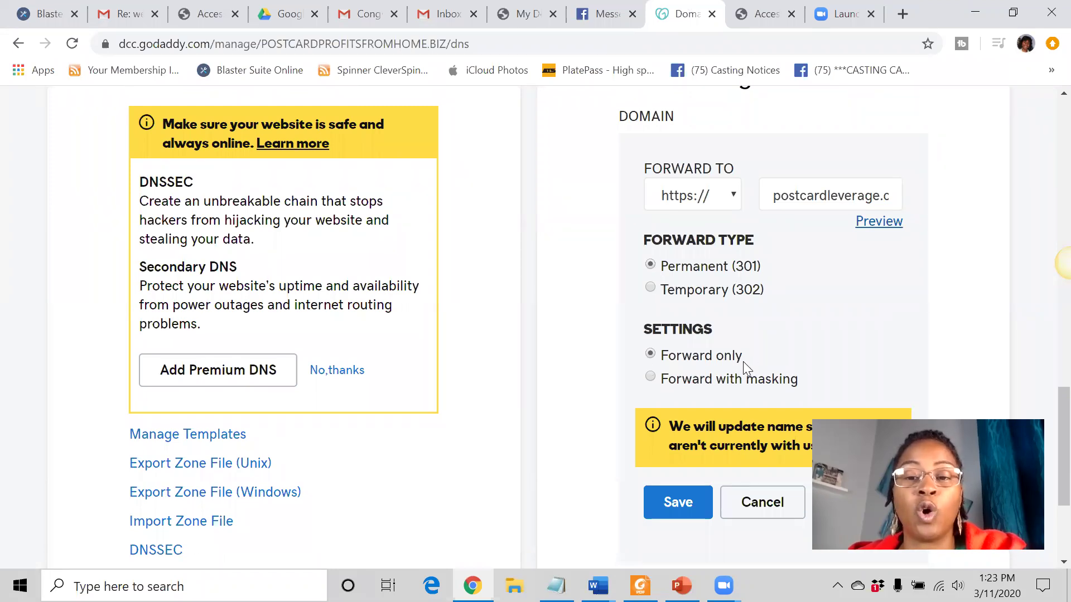
pyautogui.scroll(-2, 808, 344)
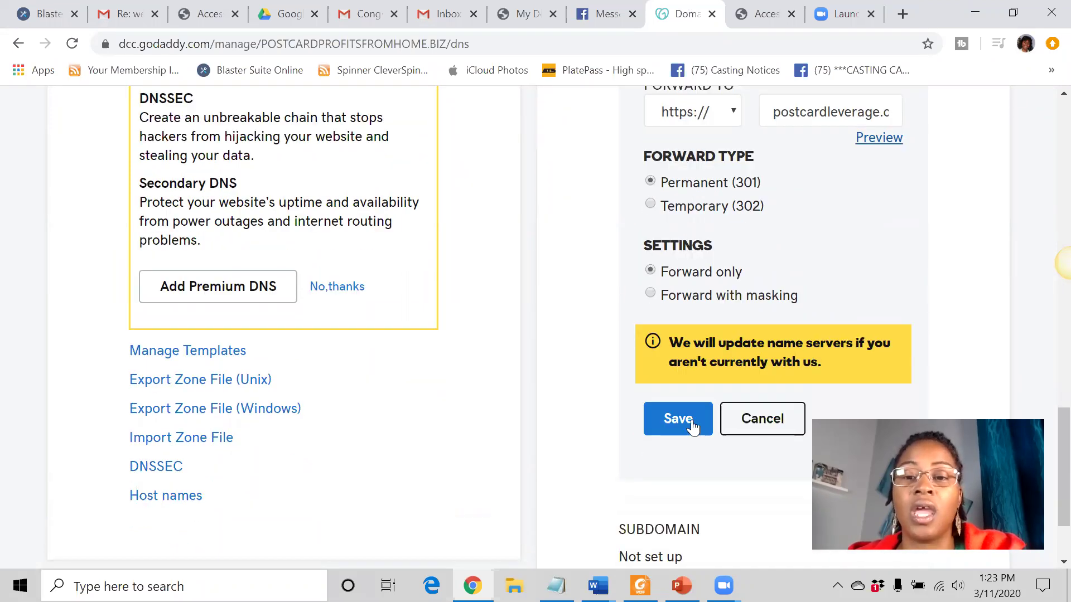
pyautogui.click(685, 425)
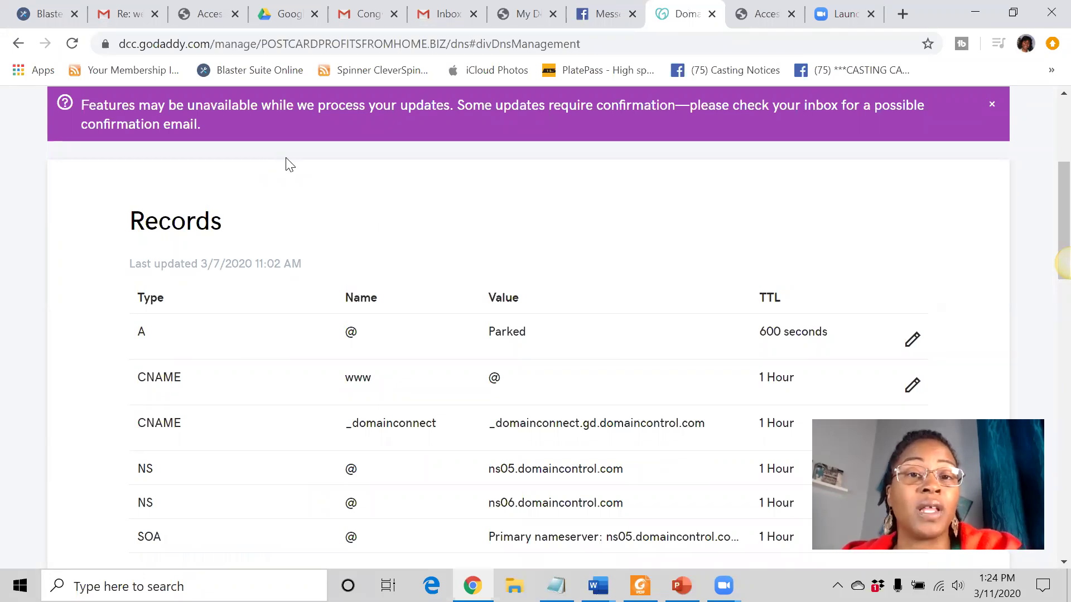
# Open POSTCARDPROFITSFROMHOME.BIZ in a new tab, find it unreachable, and return to DNS Management.
pyautogui.scroll(2, 394, 272)
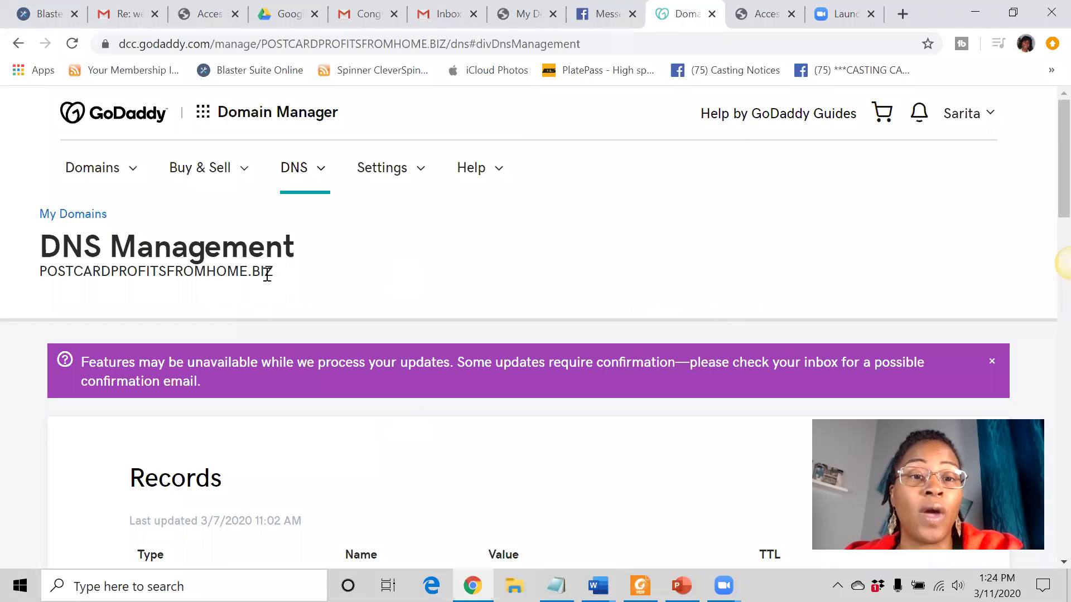
pyautogui.moveTo(271, 273); pyautogui.dragTo(39, 270)
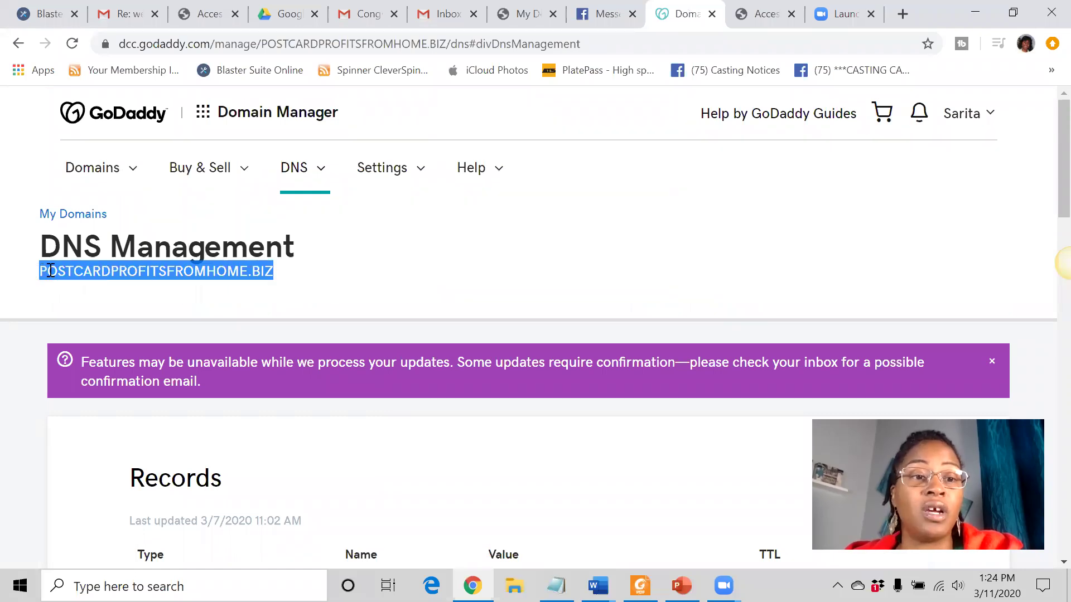
pyautogui.rightClick(49, 272)
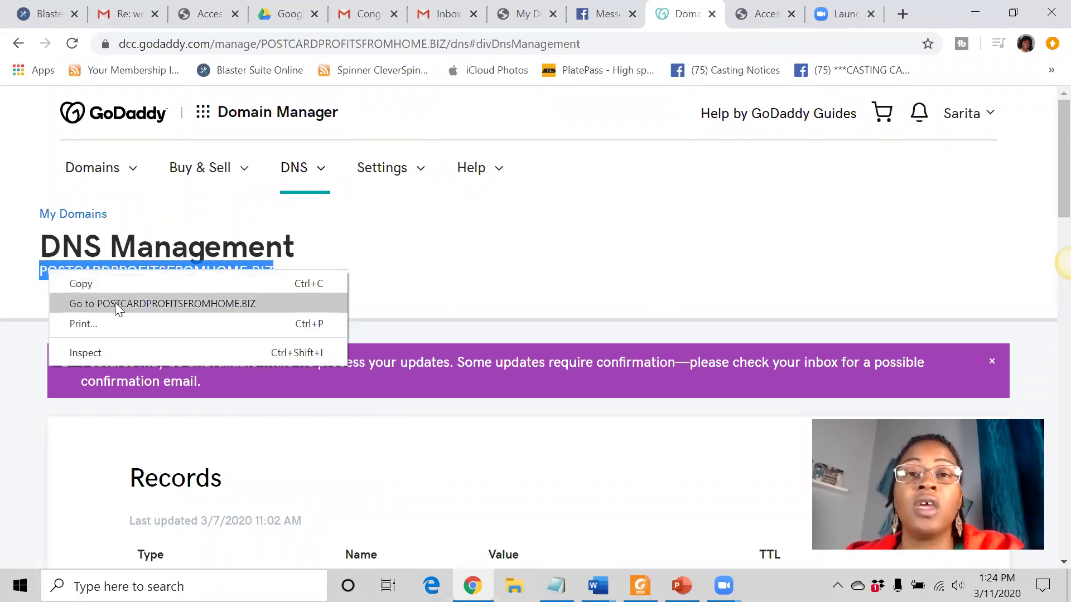
pyautogui.click(116, 305)
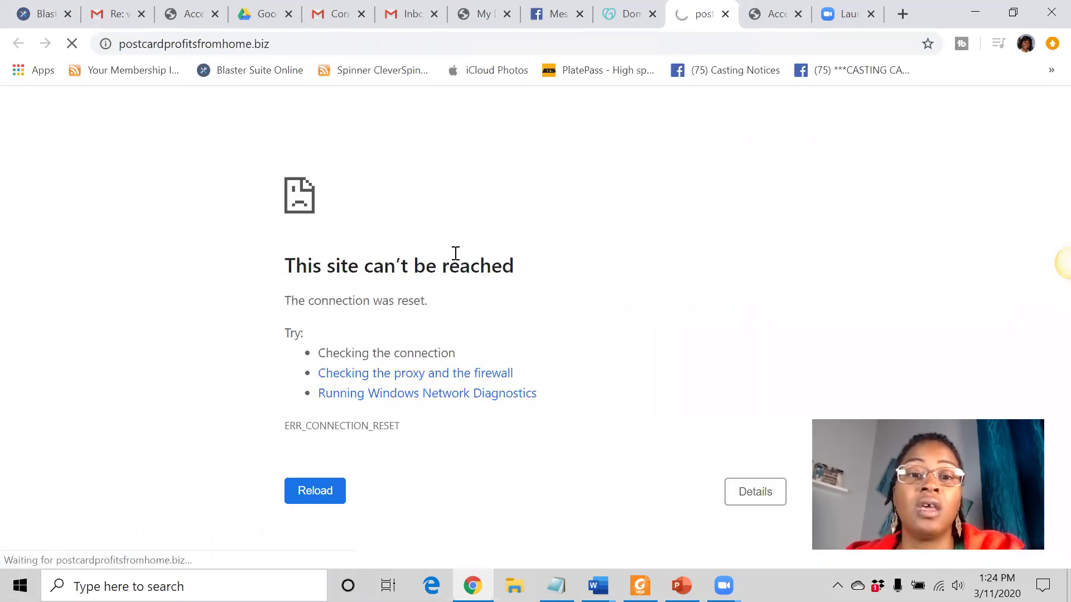
pyautogui.click(633, 14)
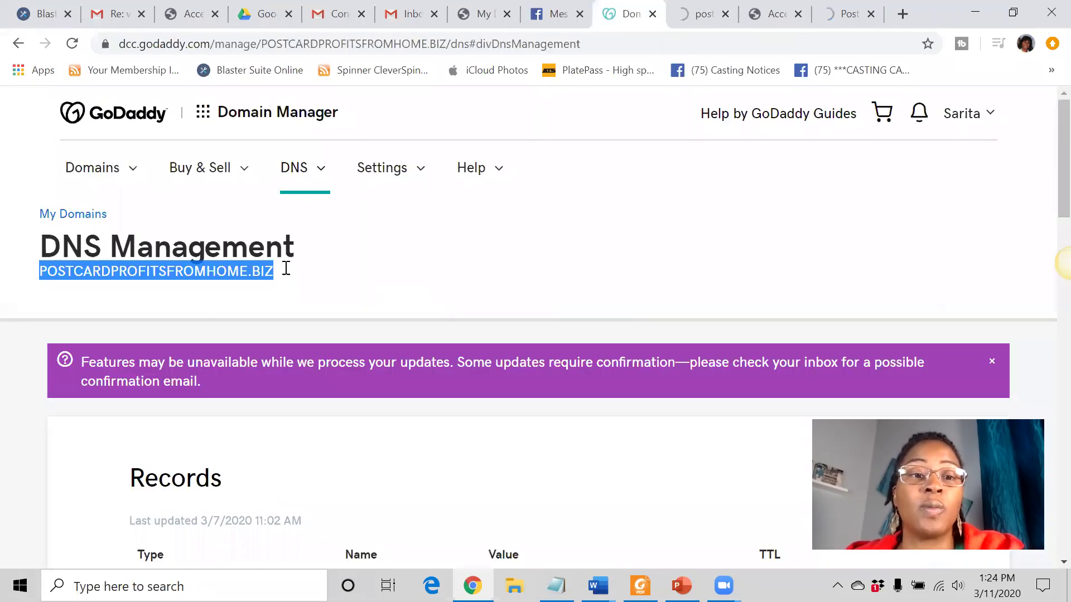